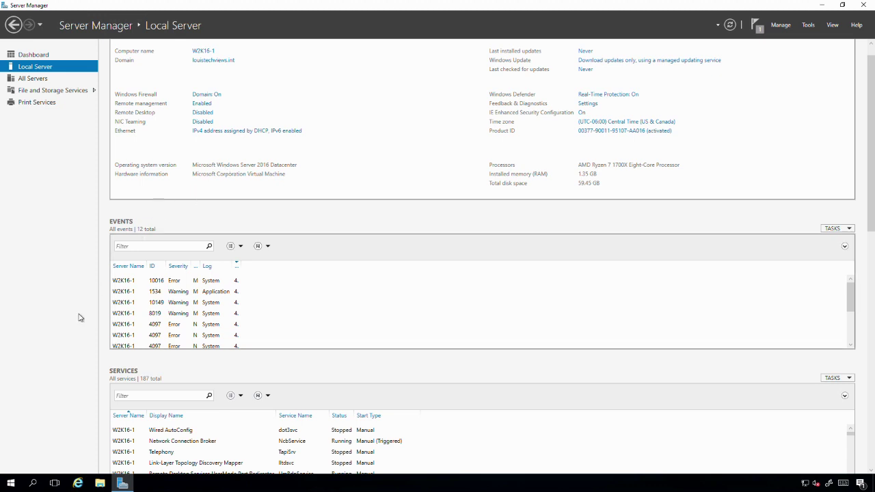
# Step: Launch setup from the SSS_X64FRE_EN-US_DV9 installation disc in DVD Drive (D:) under This PC
pyautogui.click(101, 485)
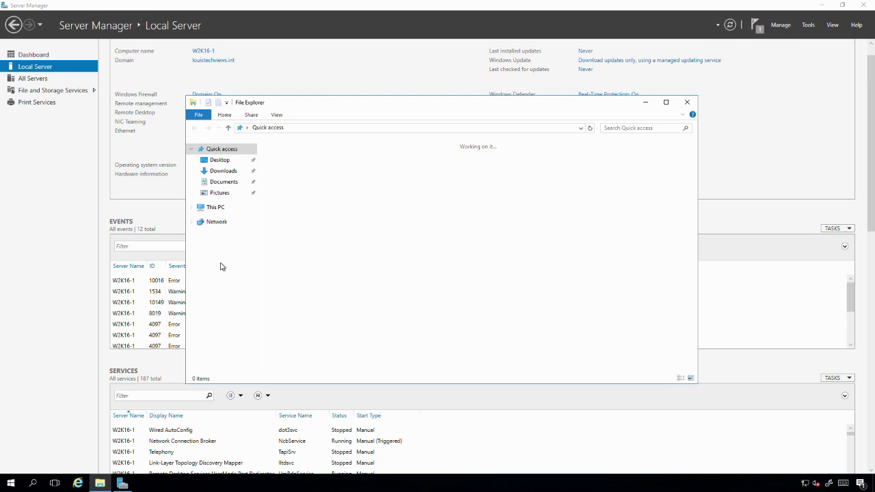
pyautogui.click(216, 207)
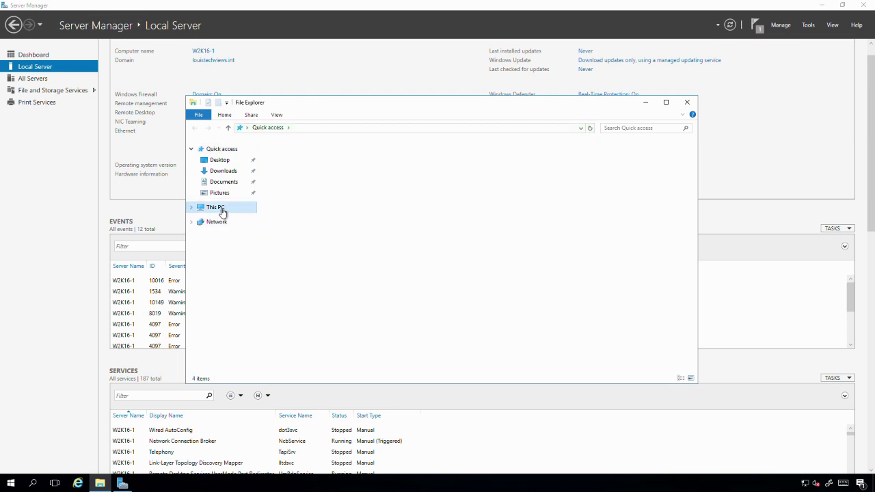
pyautogui.click(413, 233)
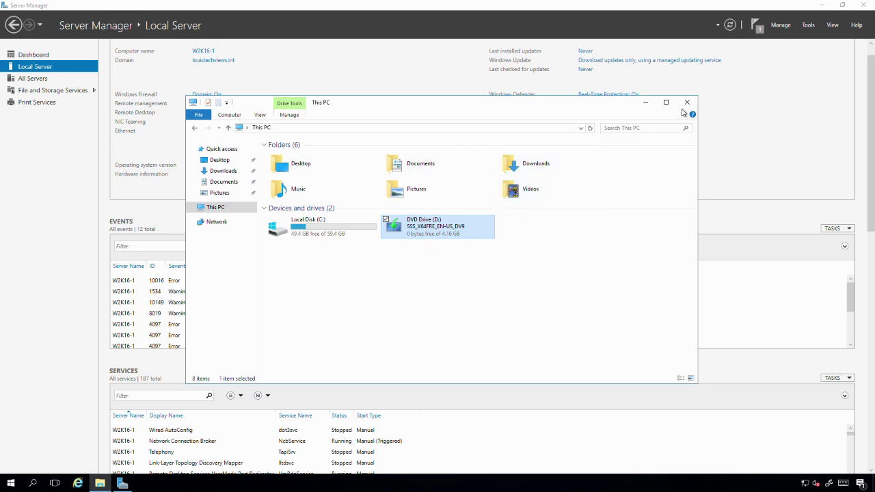
# Step: Minimize File Explorer and Server Manager to bring the Setup wizard into view
pyautogui.click(646, 102)
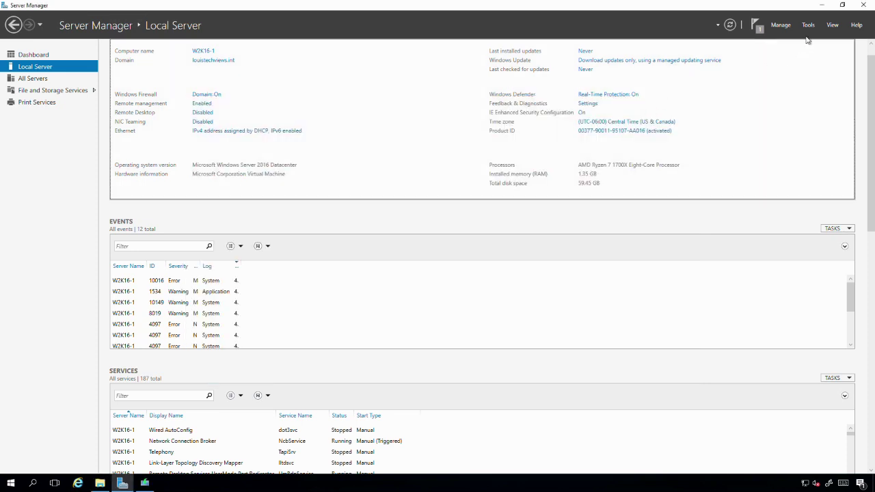
pyautogui.click(824, 7)
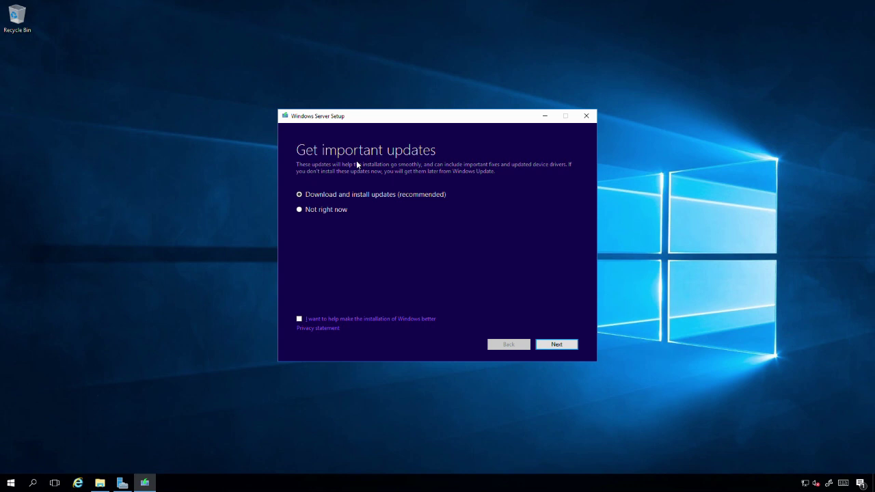
# Step: Choose 'Not right now' for updates, opt in to improving the installation, and continue
pyautogui.click(303, 214)
pyautogui.moveTo(412, 122); pyautogui.dragTo(373, 113)
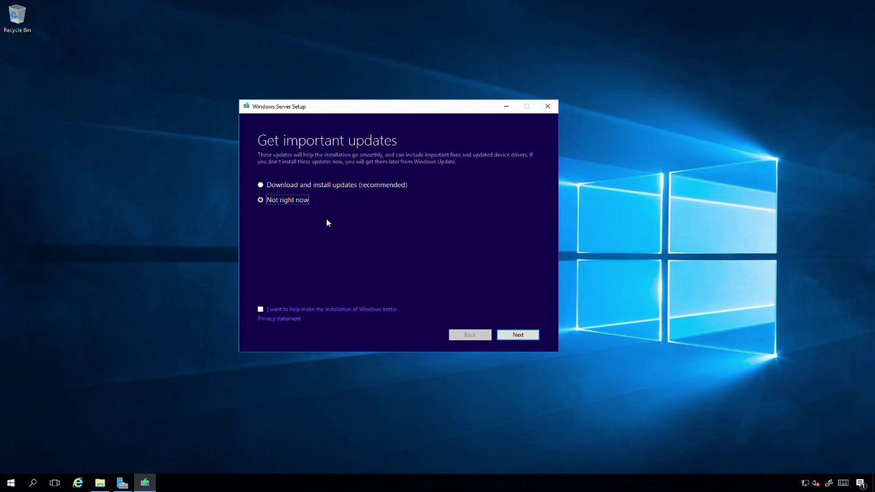
pyautogui.click(261, 311)
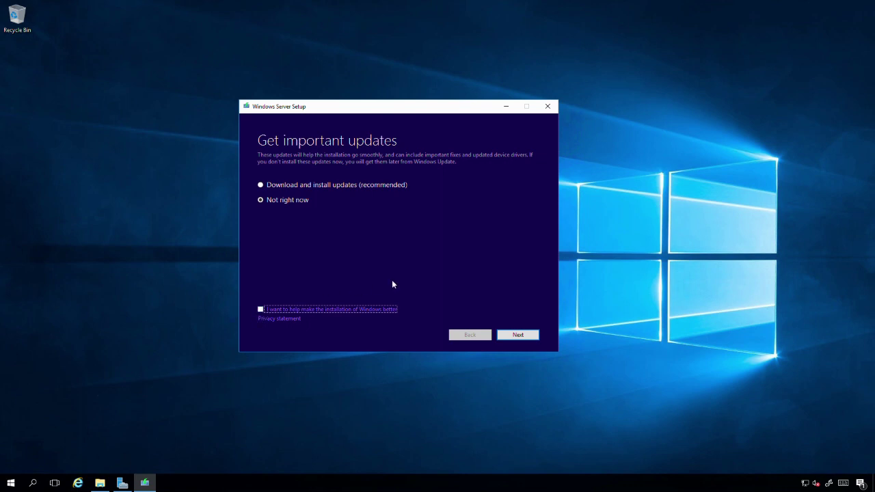
pyautogui.click(506, 335)
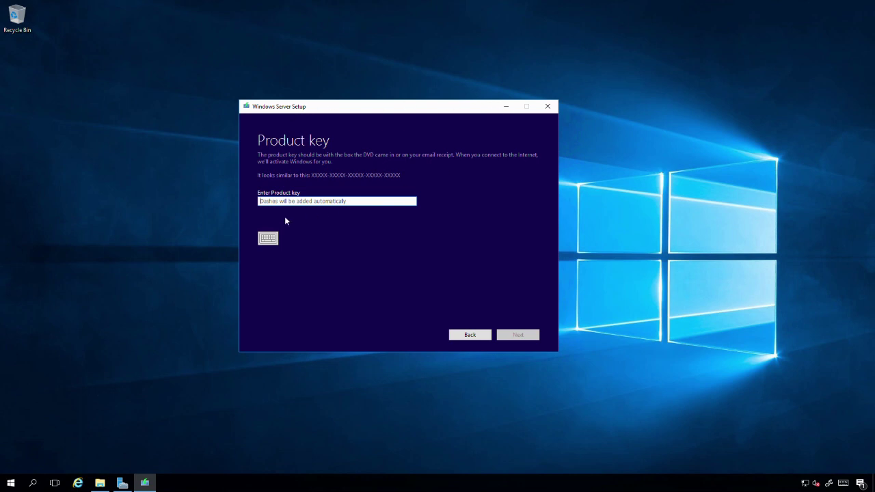
# Step: Enter the Windows Server product key until setup shows 'Your product key works!'
pyautogui.click(294, 203)
pyautogui.write('^')
pyautogui.write('6')
pyautogui.write('X8NX')
pyautogui.write('4J')
pyautogui.write('QGW-')
pyautogui.write('QX')
pyautogui.write('6QG-')
pyautogui.write('74P76-')
pyautogui.write('72V')
pyautogui.write('67')
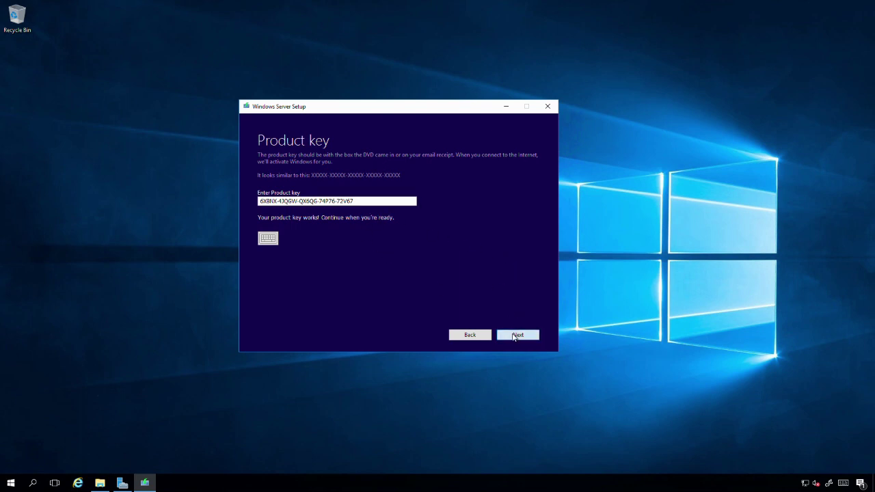
# Step: Continue to Select Image and pick Windows Server Datacenter (Desktop Experience)
pyautogui.click(517, 335)
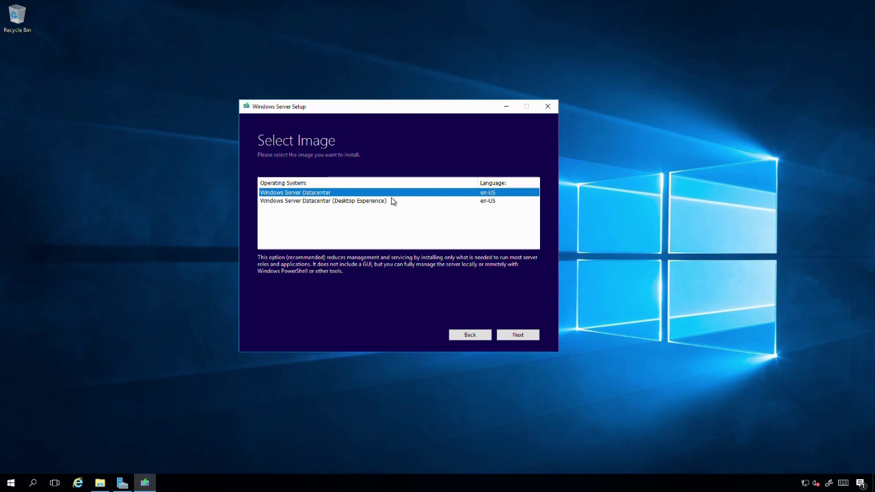
pyautogui.moveTo(334, 106); pyautogui.dragTo(346, 75)
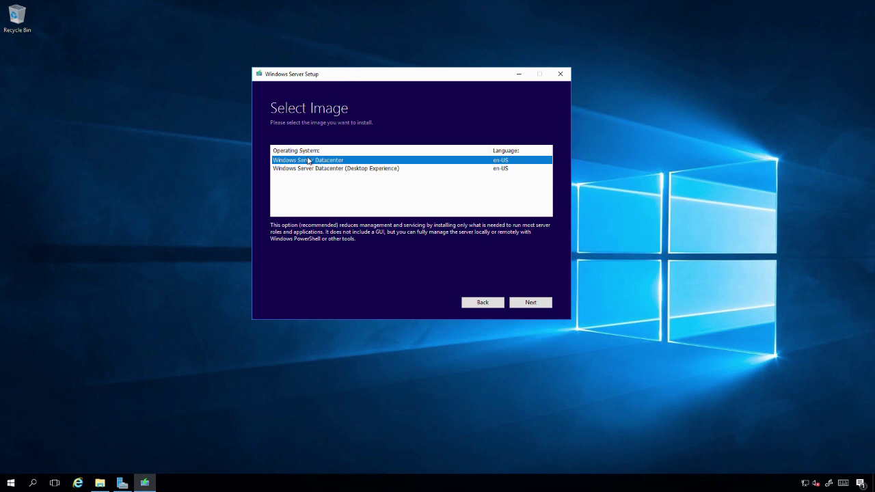
pyautogui.click(356, 169)
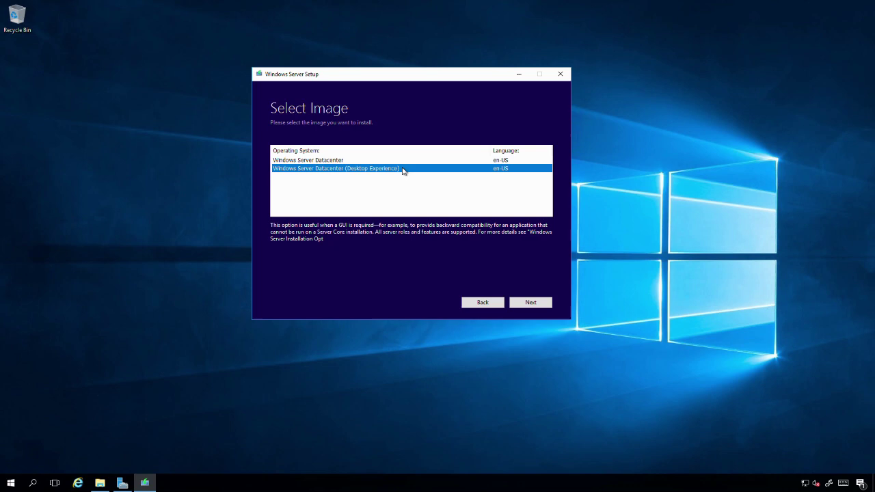
# Step: Confirm the Datacenter image choice and accept the pre-release license terms
pyautogui.click(542, 304)
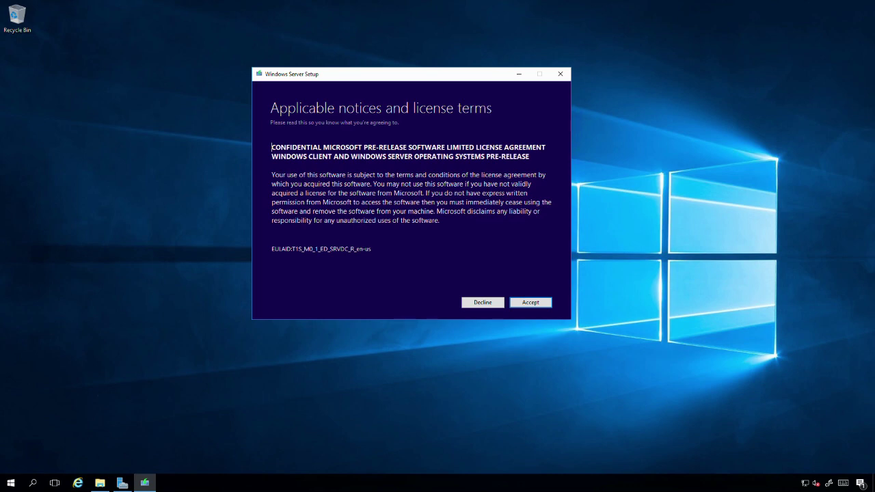
pyautogui.click(537, 305)
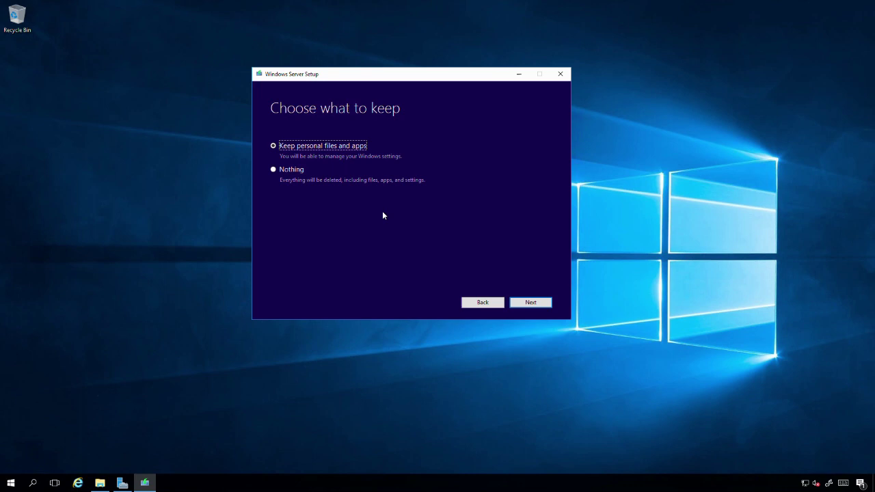
# Step: Continue with 'Keep personal files and apps' selected until the What needs your attention page appears
pyautogui.click(531, 303)
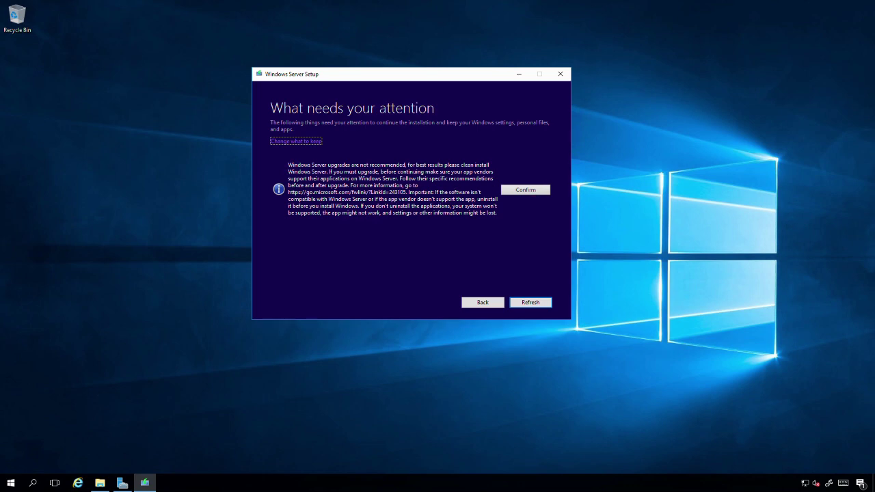
# Step: Confirm the upgrade-not-recommended warning and enable flight signing for the preview build
pyautogui.click(530, 195)
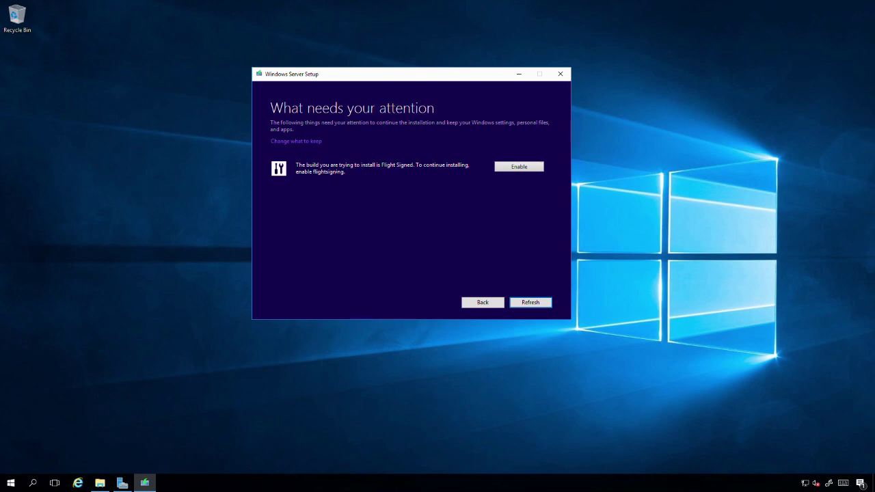
pyautogui.click(518, 170)
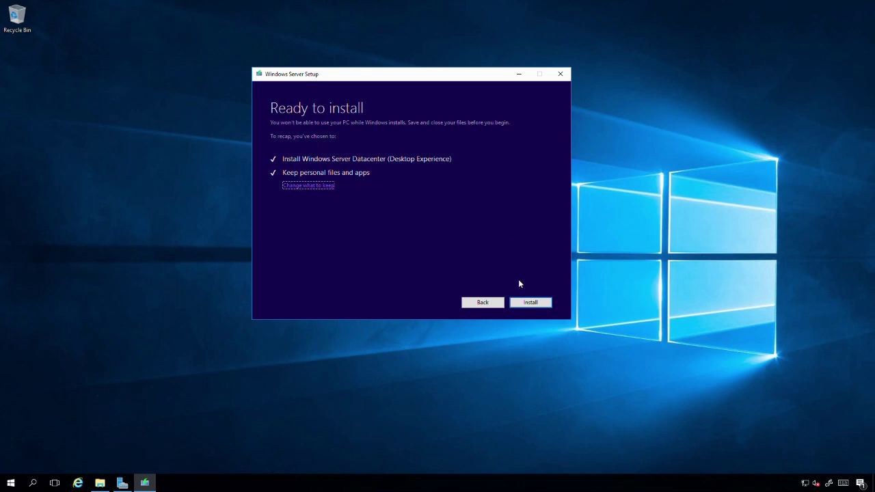
# Step: Start the in-place Datacenter upgrade and wait through the restart to the sign-in screen
pyautogui.click(527, 305)
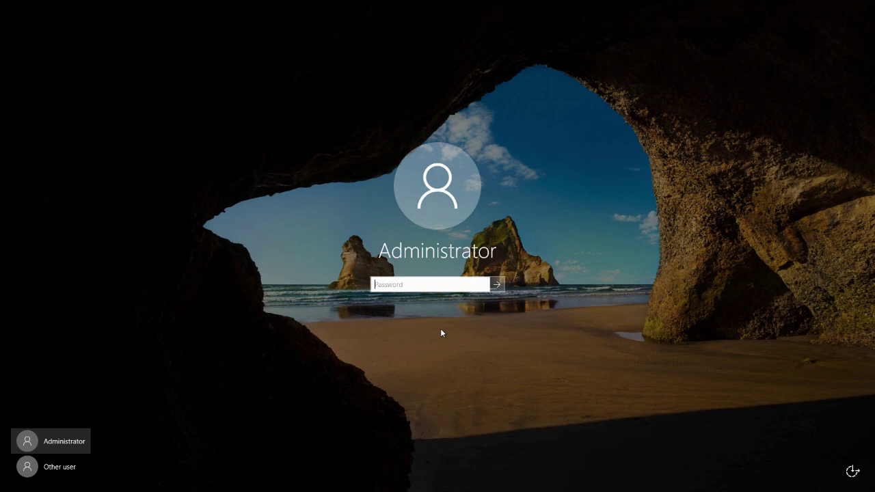
# Step: Sign in as Other user with the domain administrator account name and its password
pyautogui.click(65, 475)
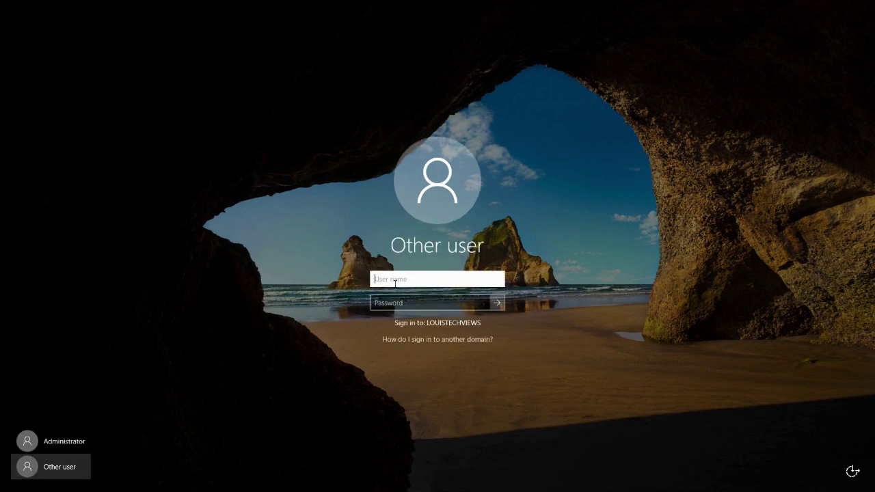
pyautogui.write('LOUISTECHVIEWS\\administrator')
pyautogui.press('Tab')
pyautogui.write('********')
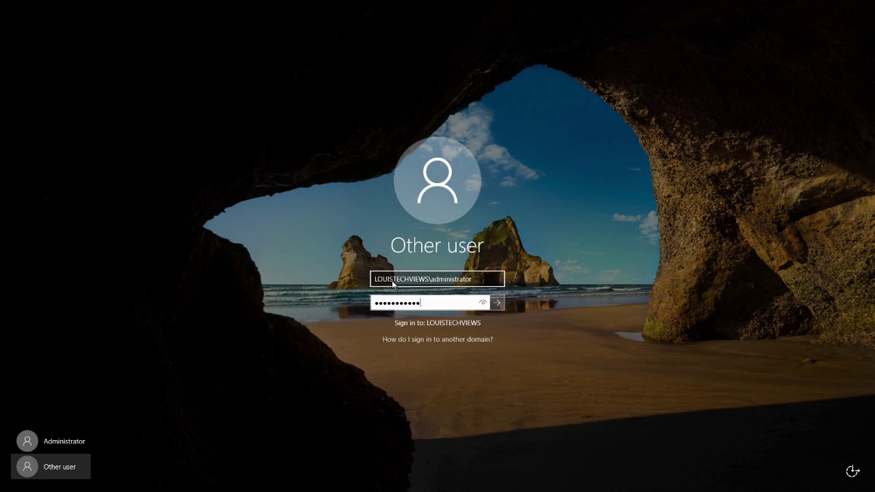
pyautogui.press('Return')
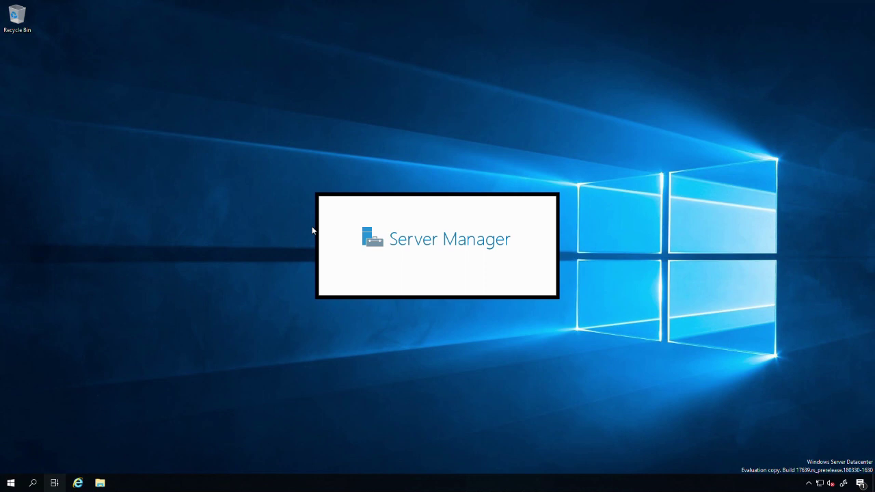
# Step: Switch to the Server Manager window via Task View to show its Dashboard
pyautogui.press('super+Tab')
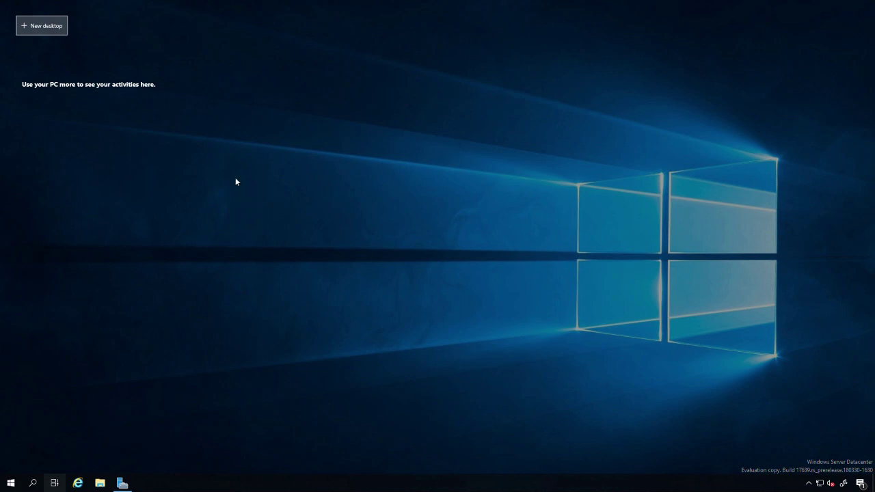
pyautogui.click(553, 210)
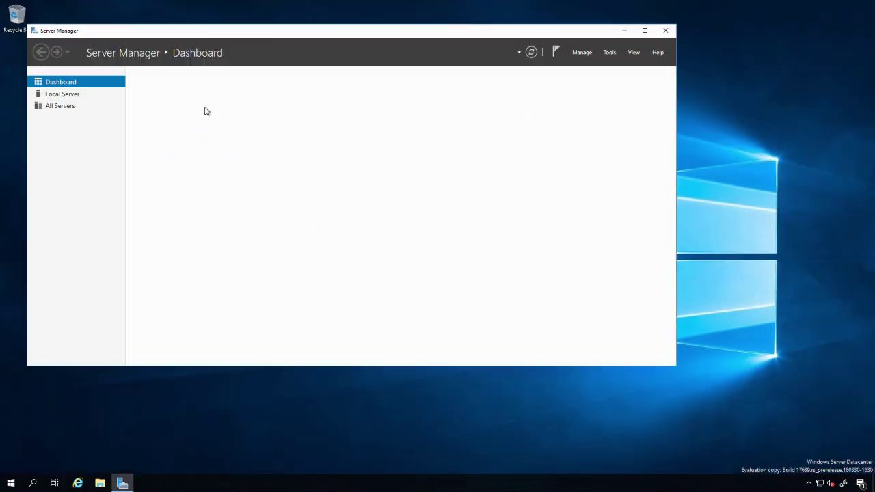
# Step: Open the Local Server page in Server Manager to view its properties
pyautogui.click(59, 98)
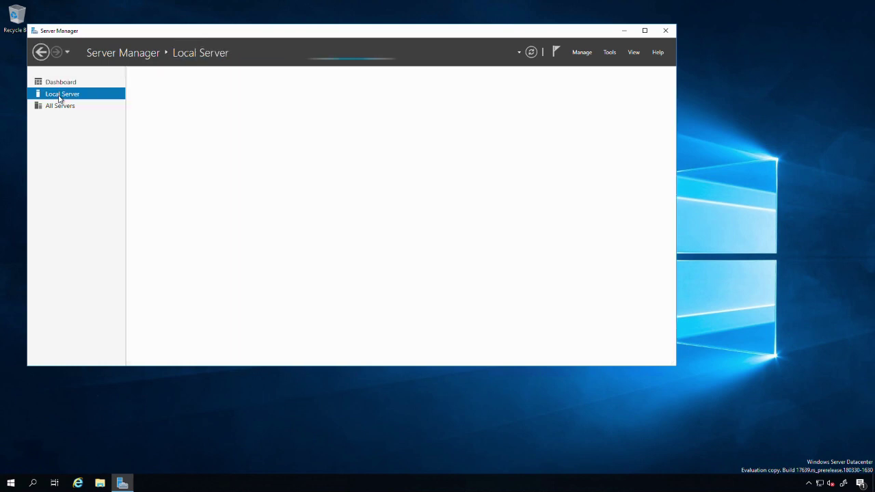